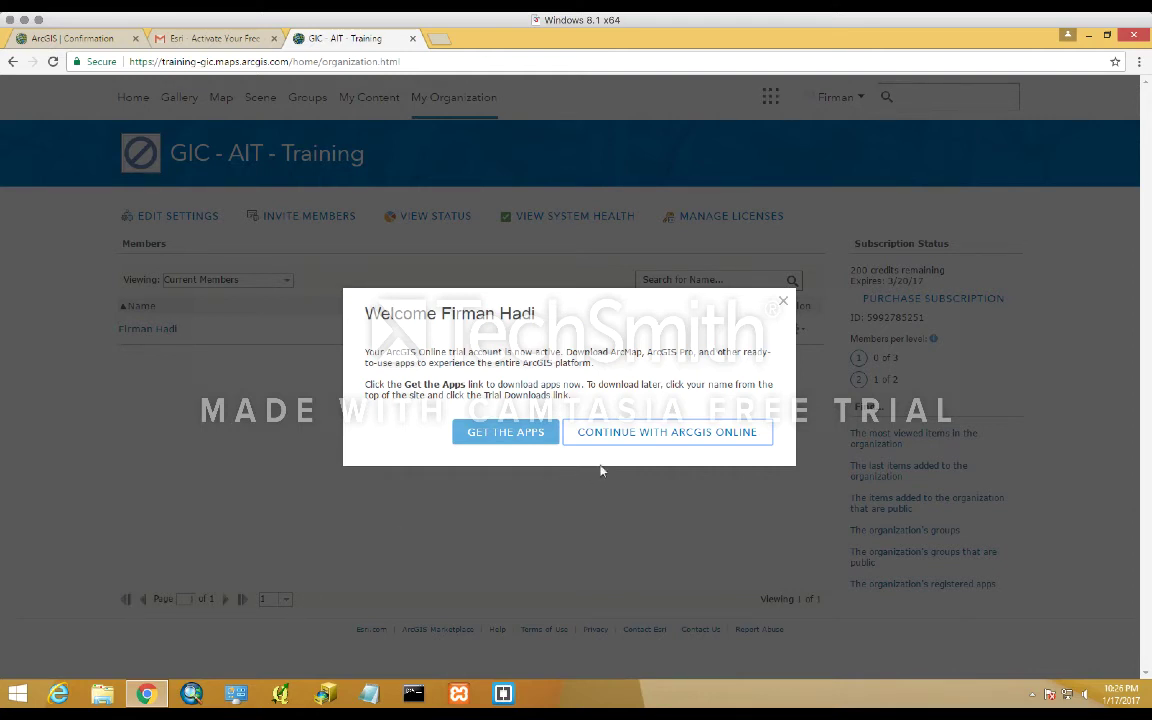
# - Dismiss the welcome dialog and start inviting new members to the organization
pyautogui.click(620, 434)
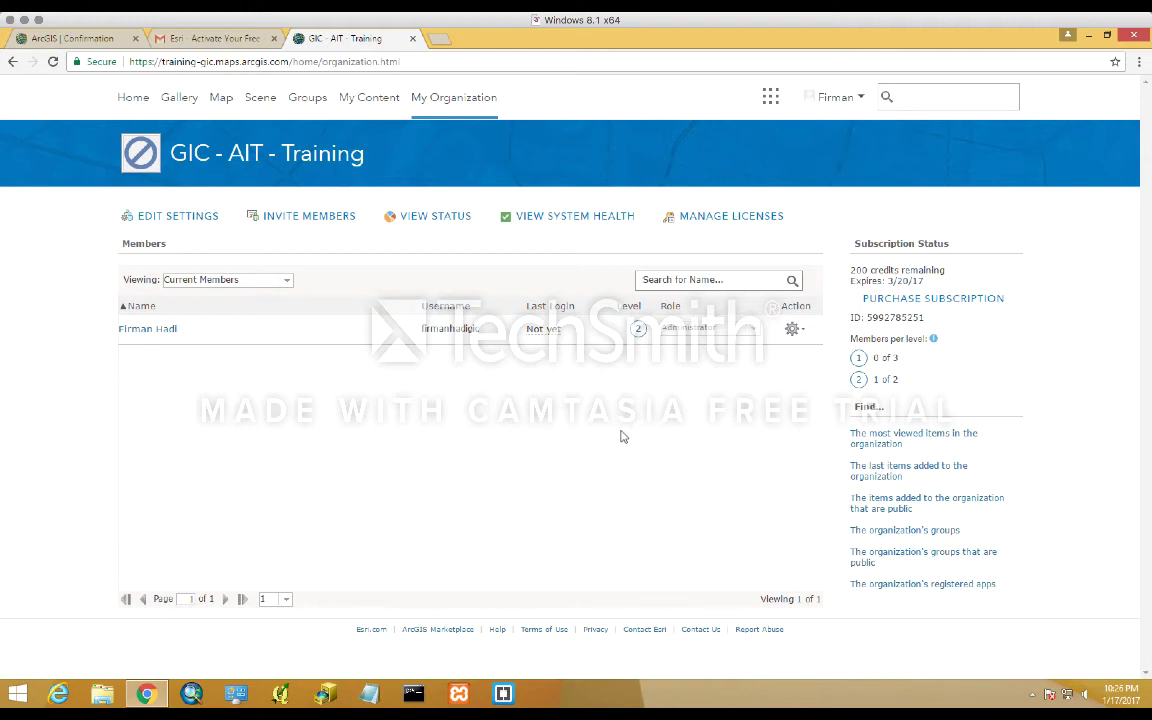
pyautogui.click(341, 221)
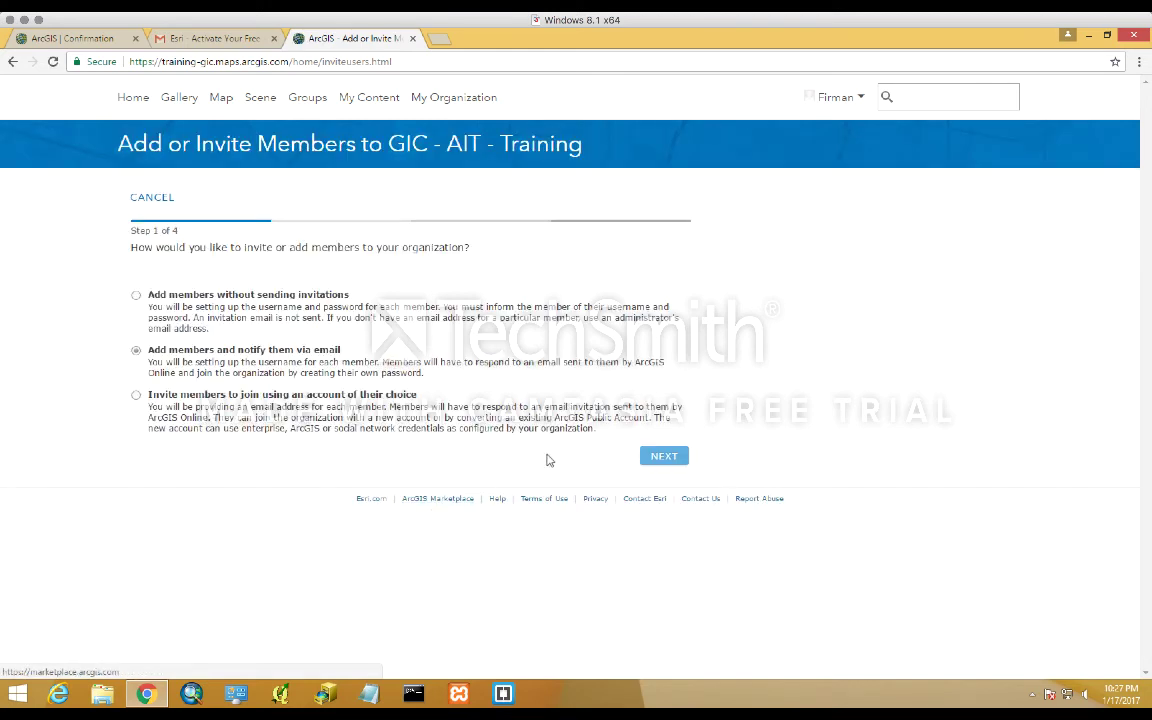
# - Enter the new member's e-mail address, first name and last name
pyautogui.click(661, 459)
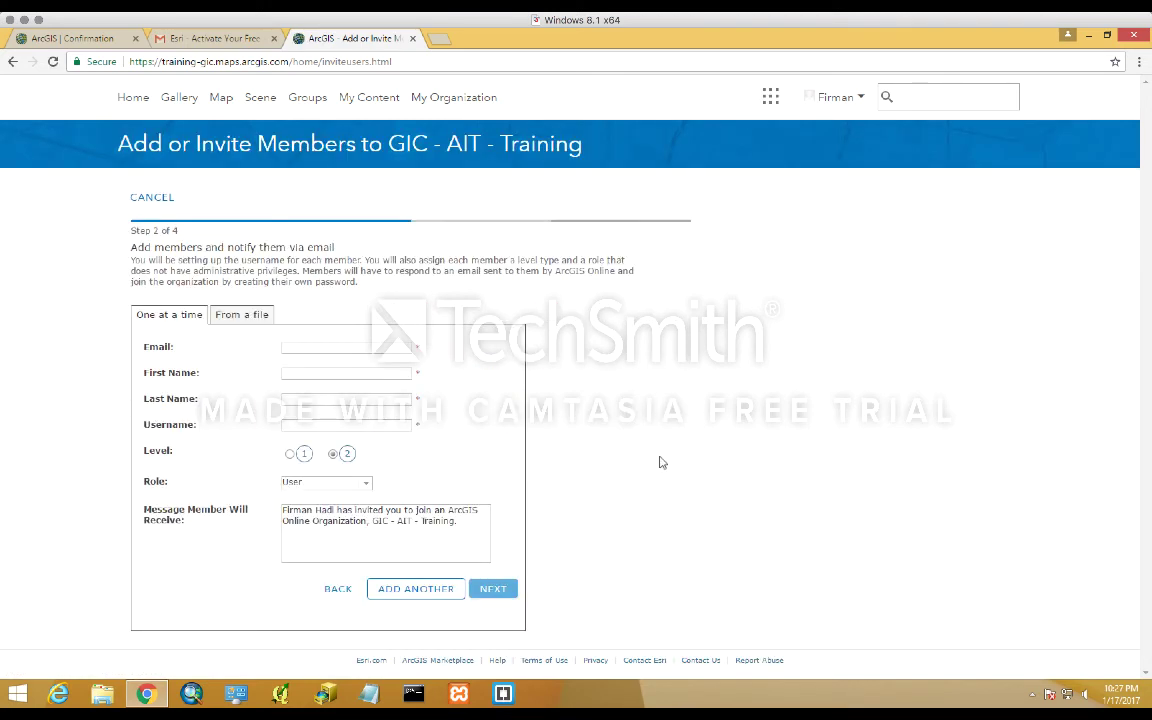
pyautogui.click(398, 349)
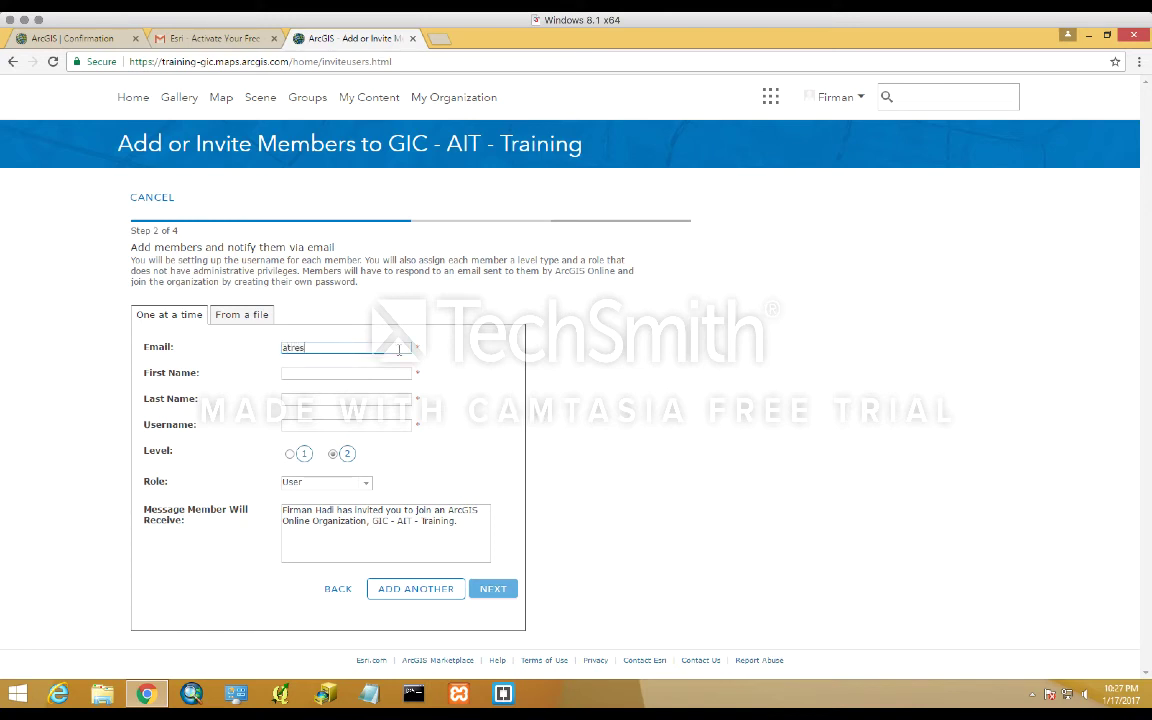
pyautogui.press('Tab')
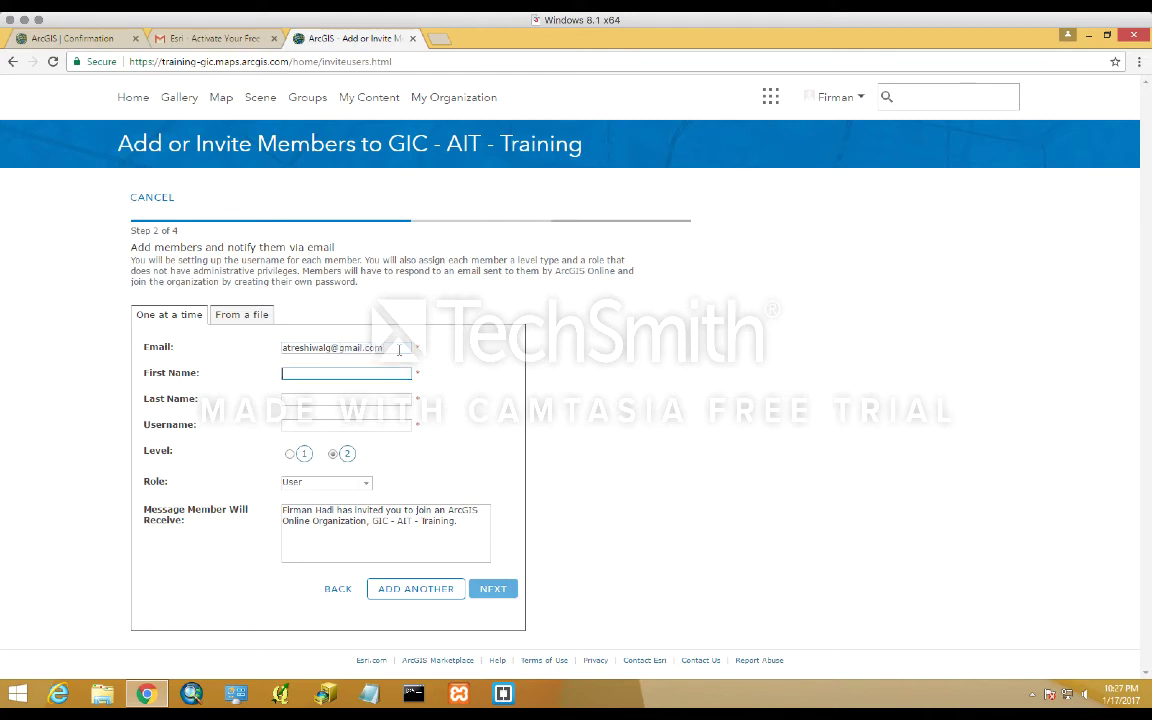
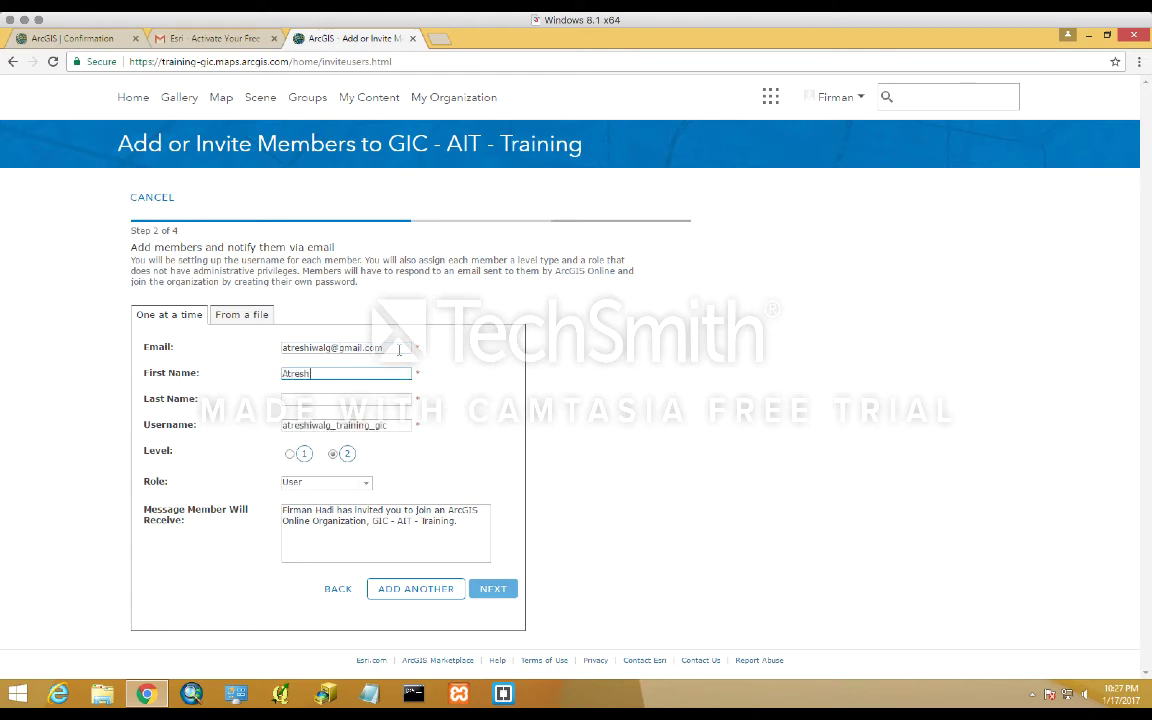
pyautogui.press('Tab')
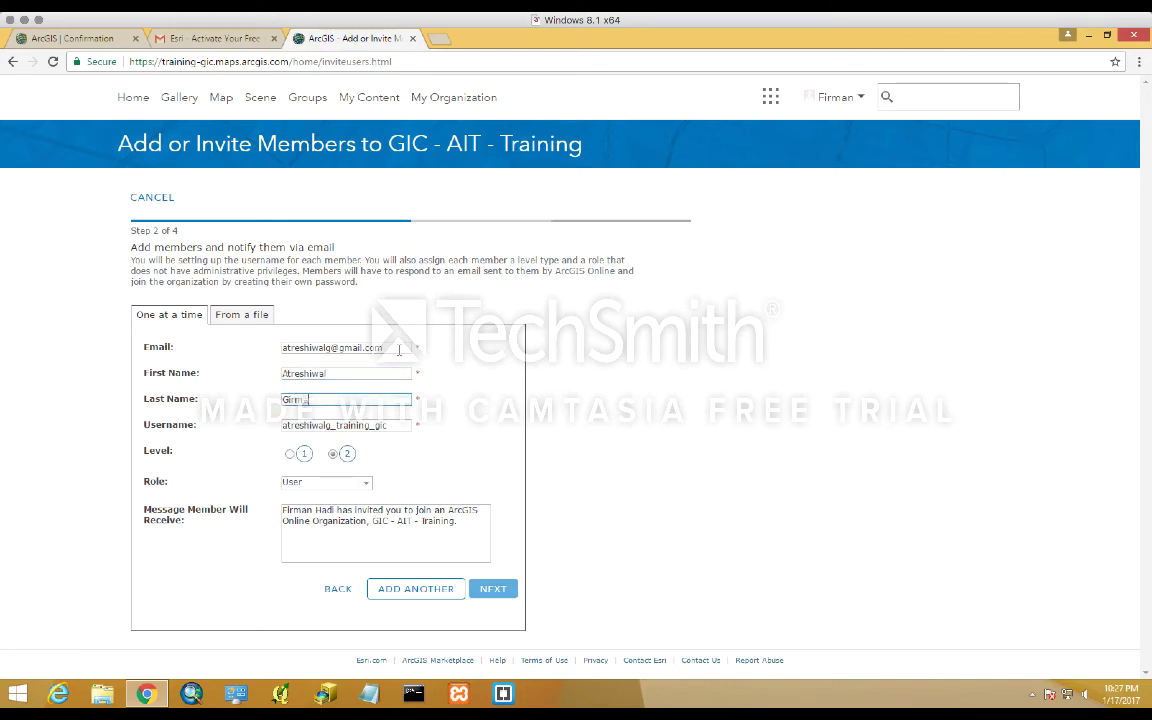
pyautogui.write('n')
pyautogui.press('BackSpace')
# - Assign the member the Publisher role and proceed to verification
pyautogui.click(366, 485)
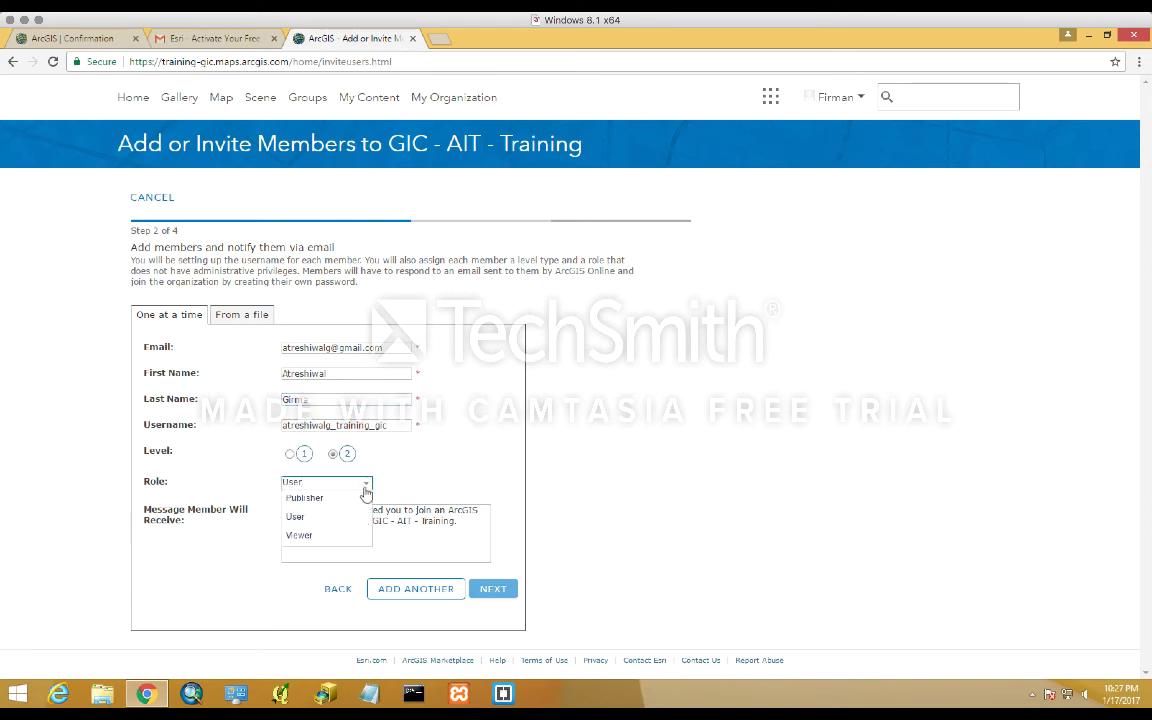
pyautogui.click(347, 499)
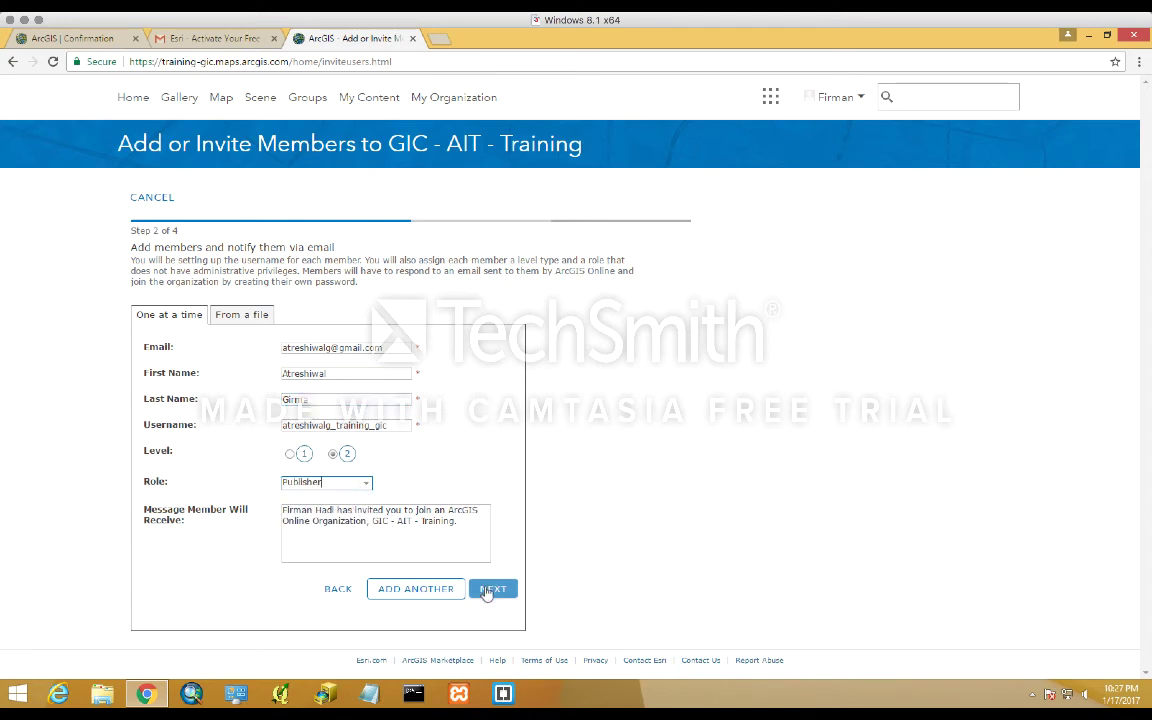
pyautogui.click(490, 589)
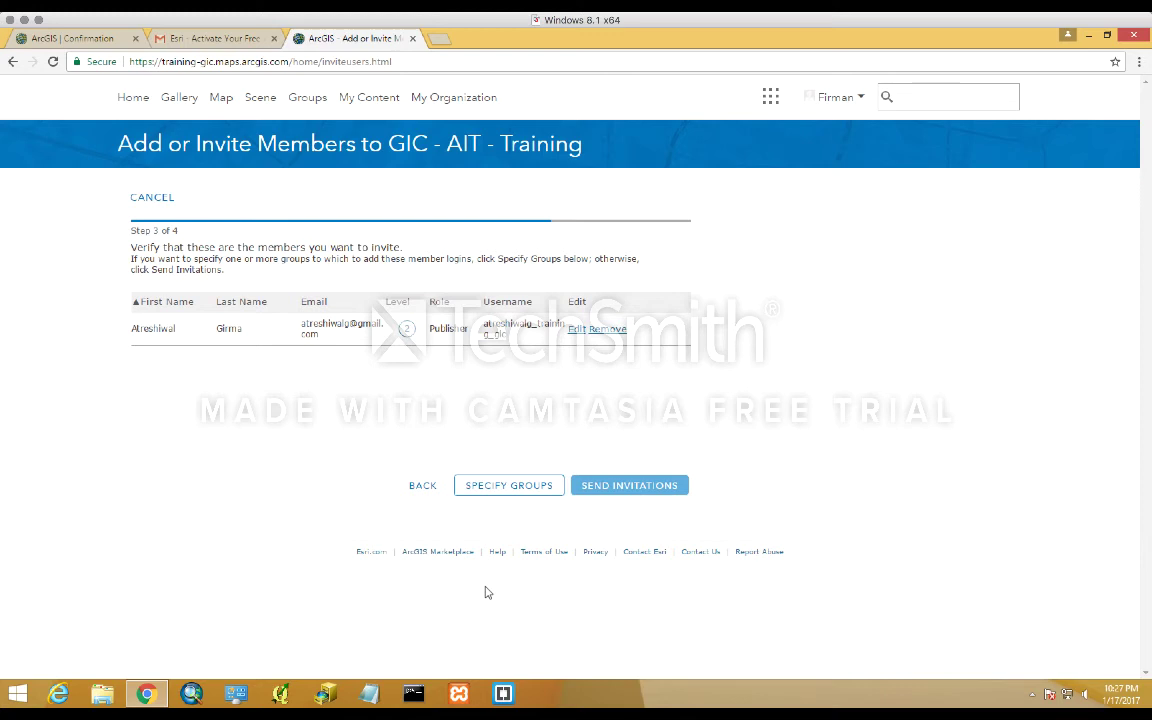
# - Send the invitation to the new Publisher member, then go to My Content
pyautogui.click(618, 488)
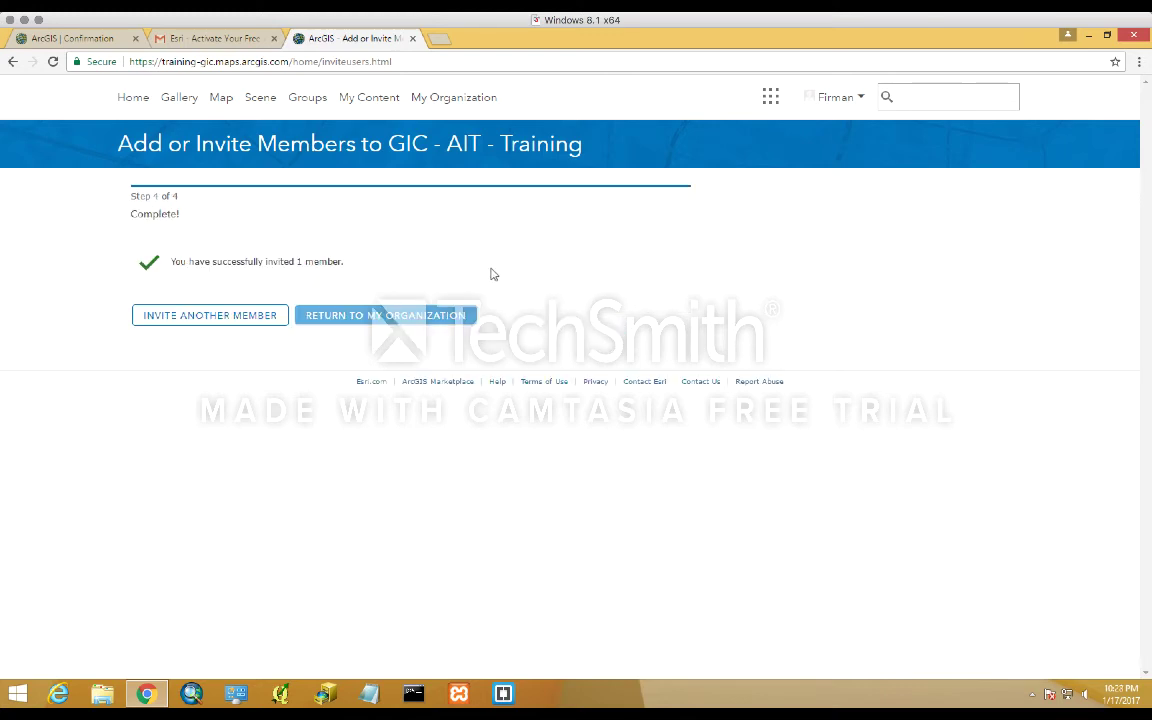
pyautogui.click(381, 110)
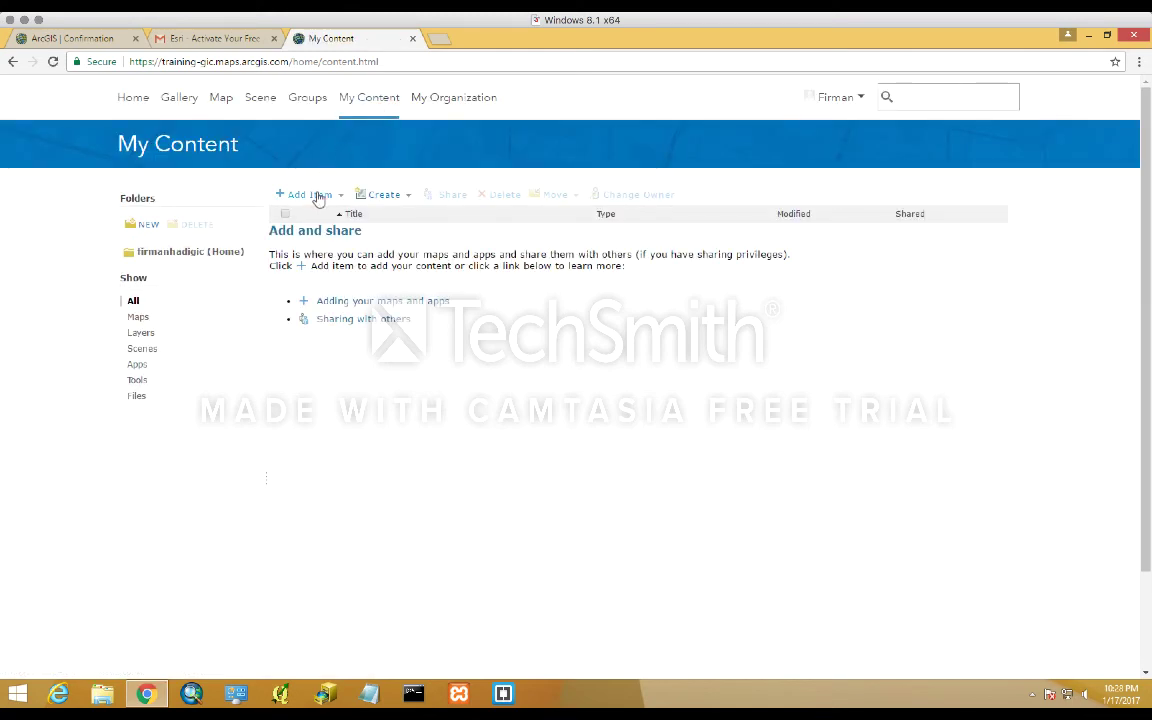
pyautogui.click(318, 195)
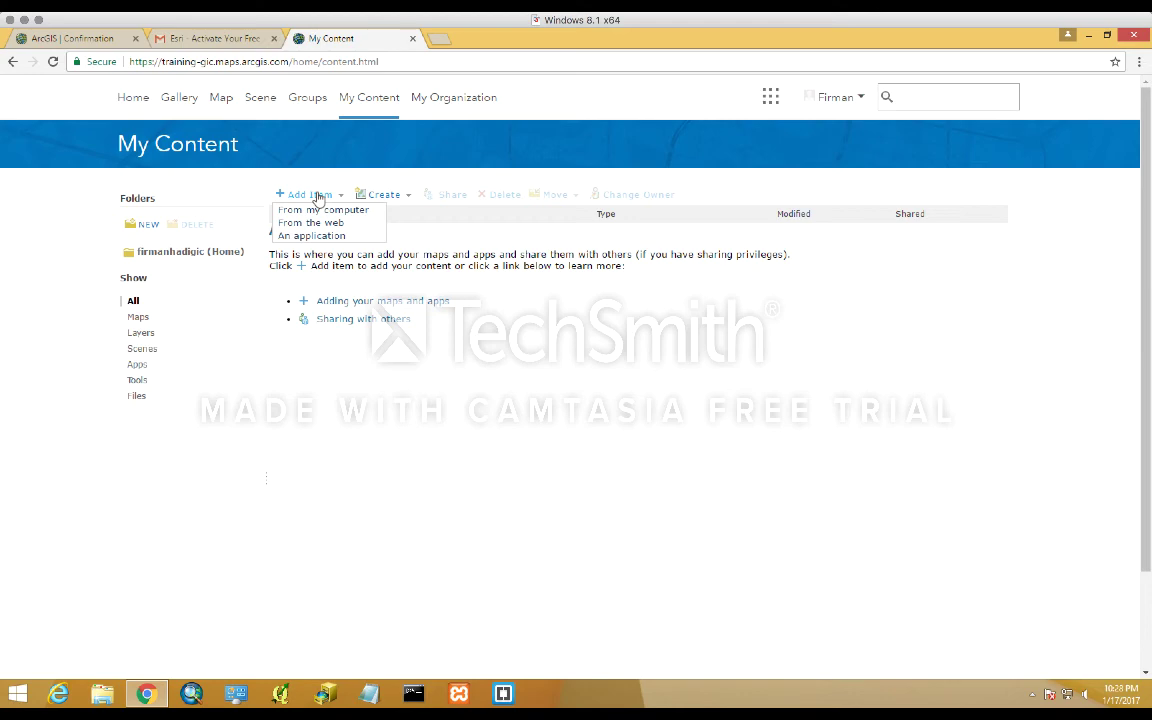
pyautogui.click(310, 236)
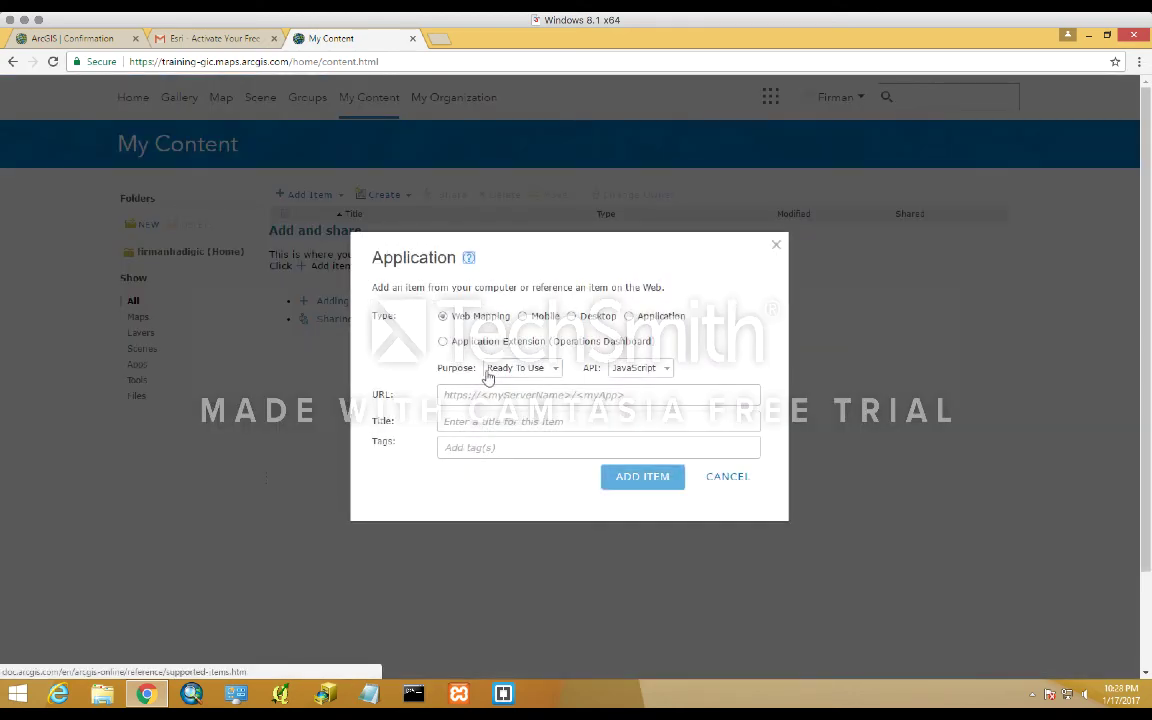
pyautogui.click(474, 394)
pyautogui.write('h')
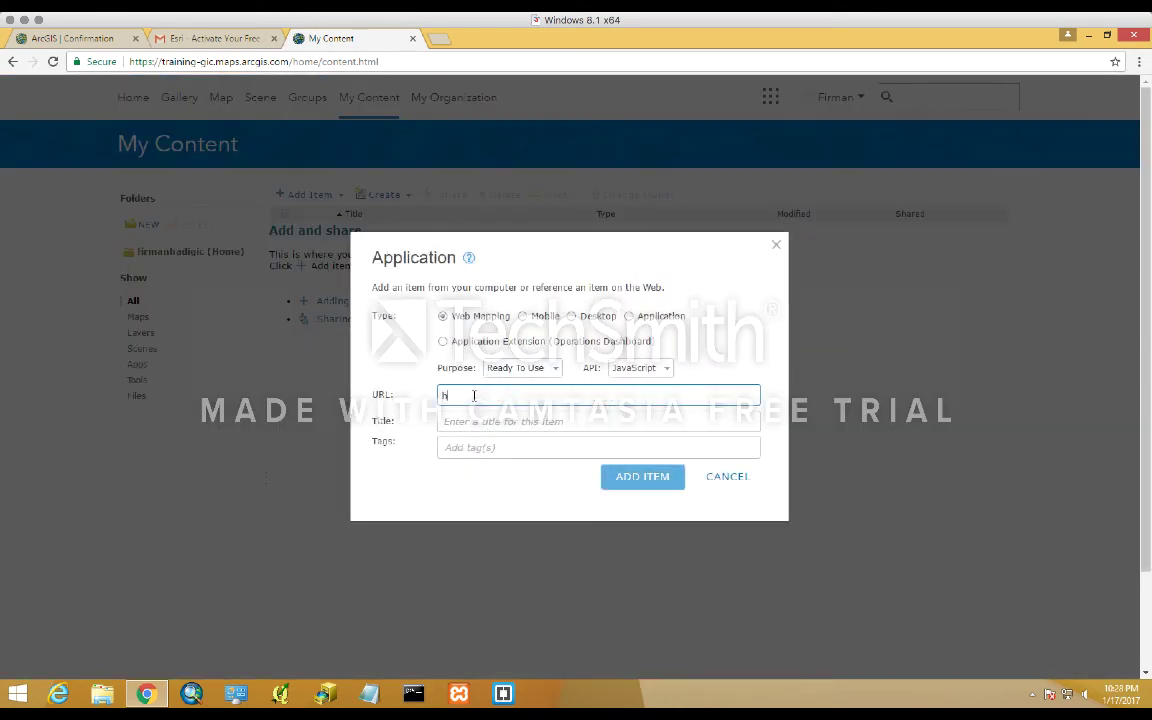
pyautogui.write('ttps://localhost:3344/webap')
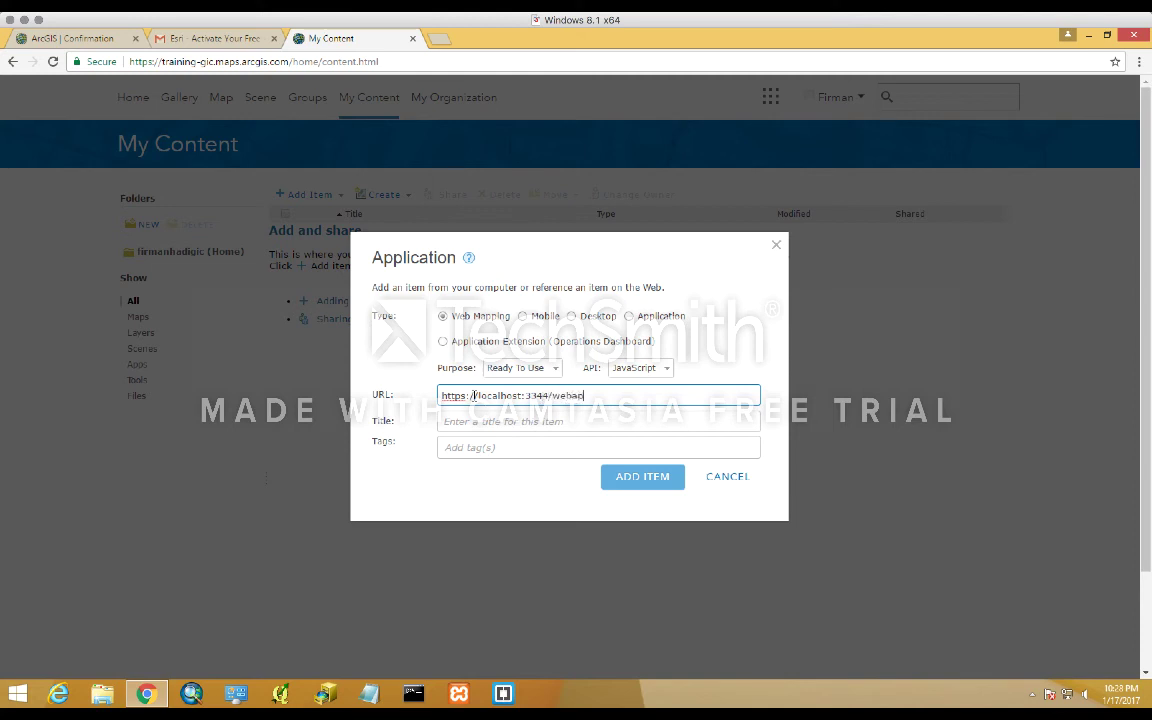
pyautogui.write('pbuilder')
# - Title the item 'Ethiopia Cafe' and tag it ethiopia, cafe, restaurant
pyautogui.press('Tab')
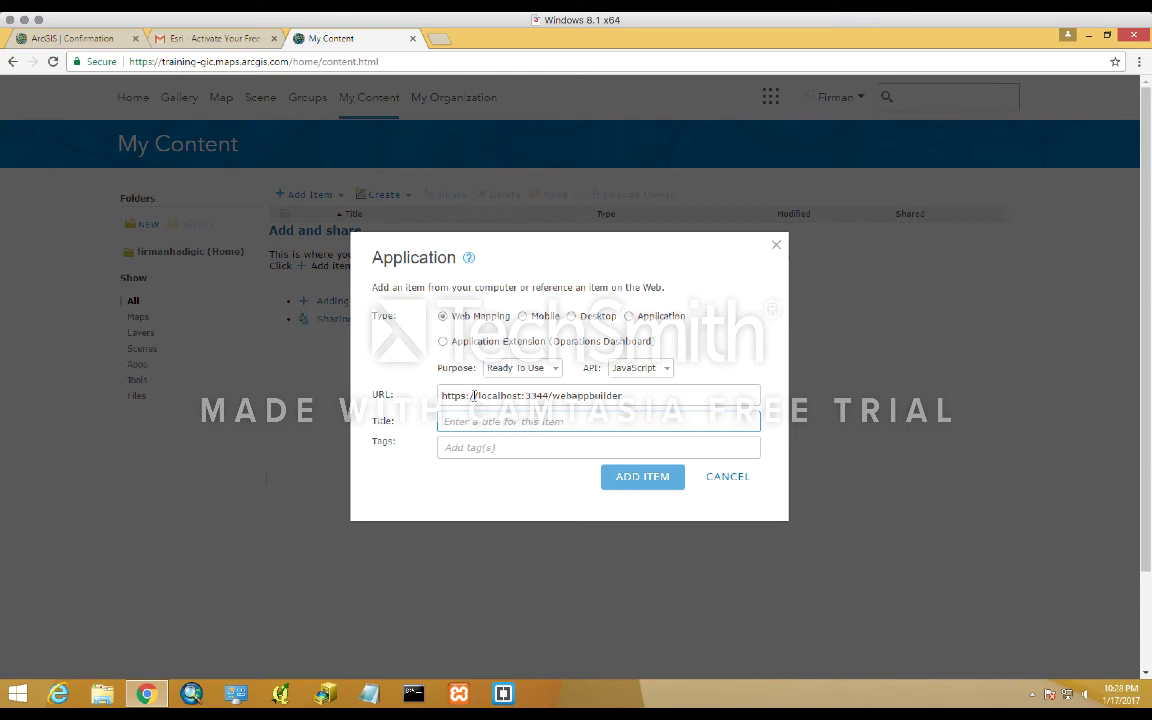
pyautogui.write('Ethipi')
pyautogui.press('BackSpace')
pyautogui.press('BackSpace')
pyautogui.write('opia F')
pyautogui.press('BackSpace')
pyautogui.write('Cafe')
pyautogui.click(488, 448)
pyautogui.write('ethi')
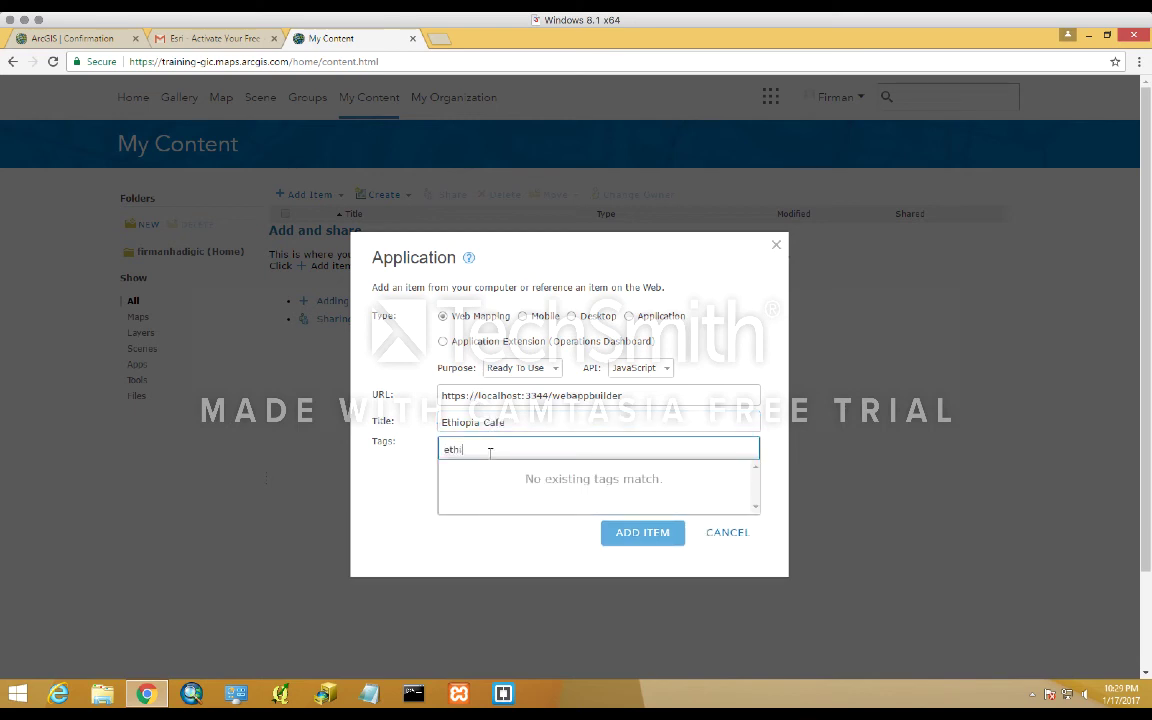
pyautogui.write('opia, r')
pyautogui.write('afe,')
pyautogui.write('restaurant,')
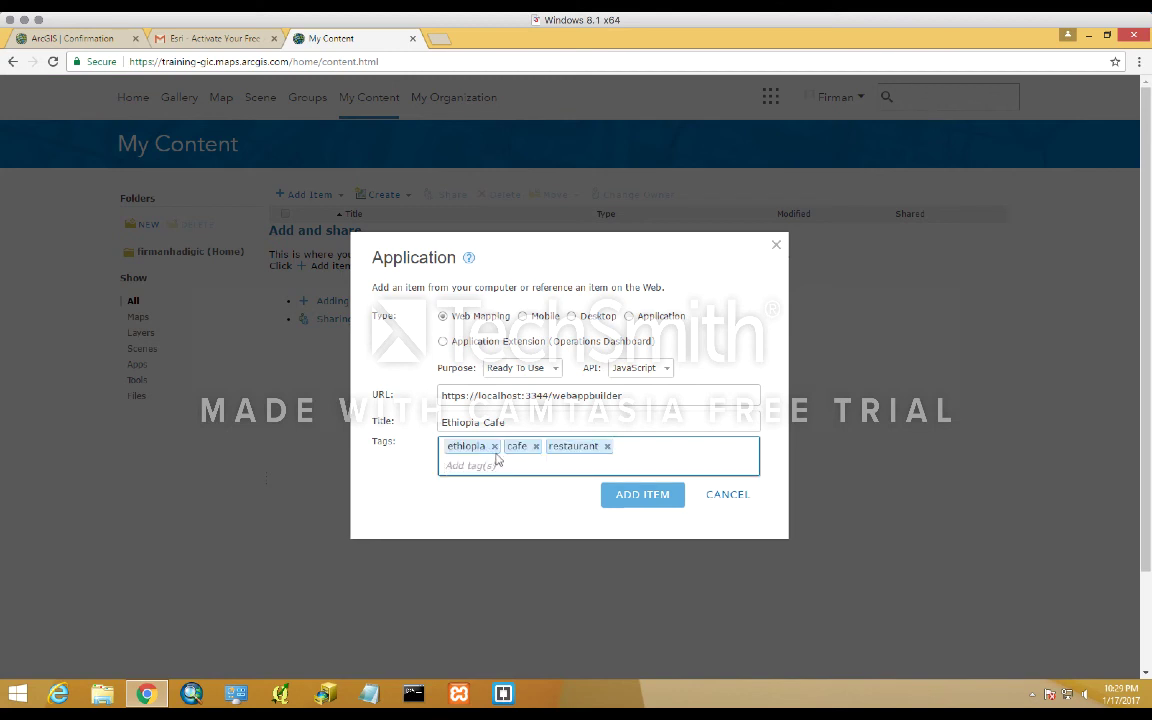
# - Create the Ethiopia Cafe item and start its App Registration from Settings
pyautogui.click(636, 500)
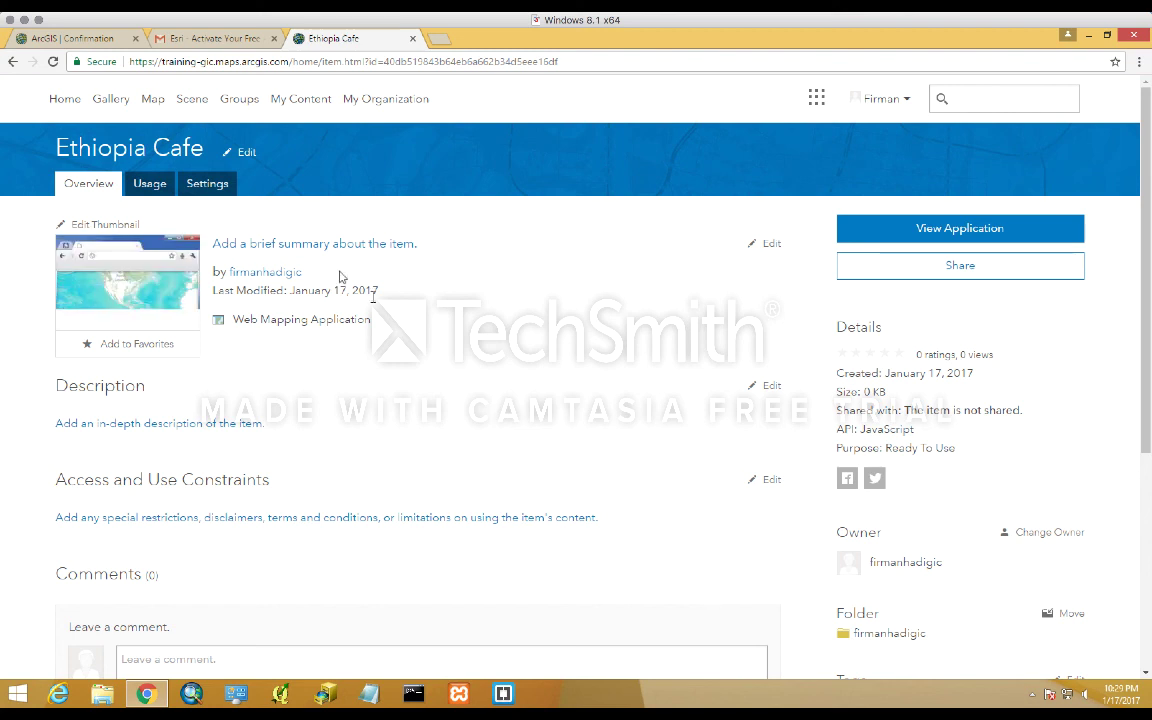
pyautogui.click(219, 190)
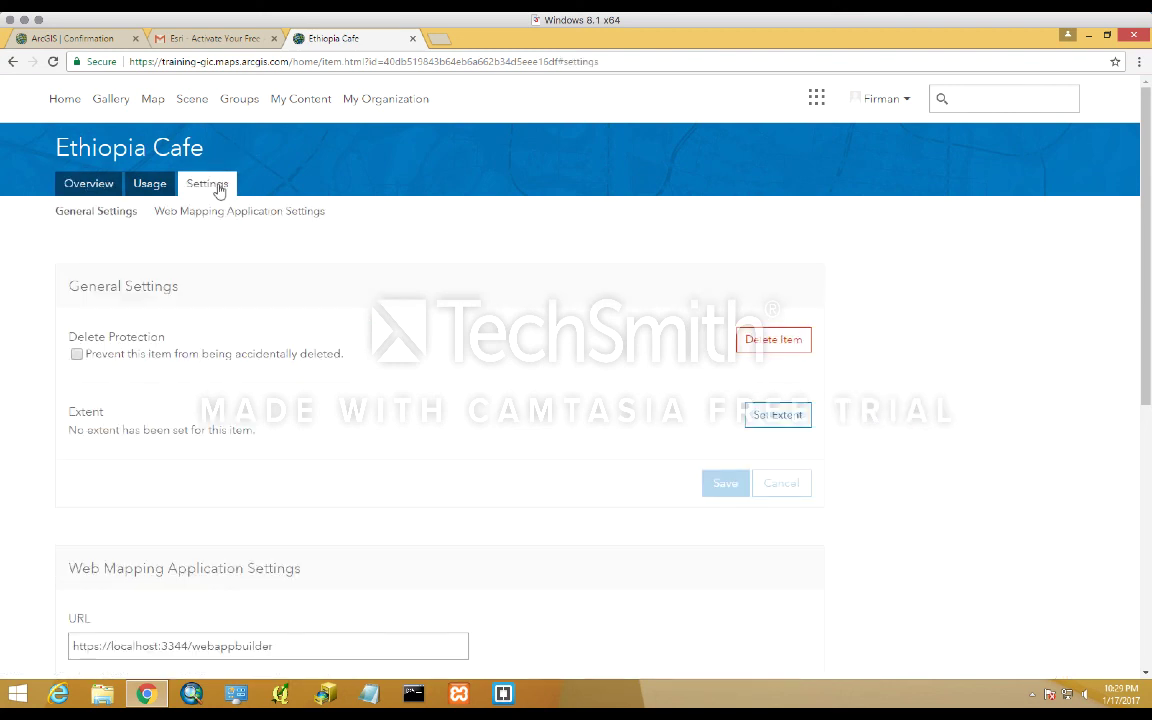
pyautogui.scroll(-3, 940, 368)
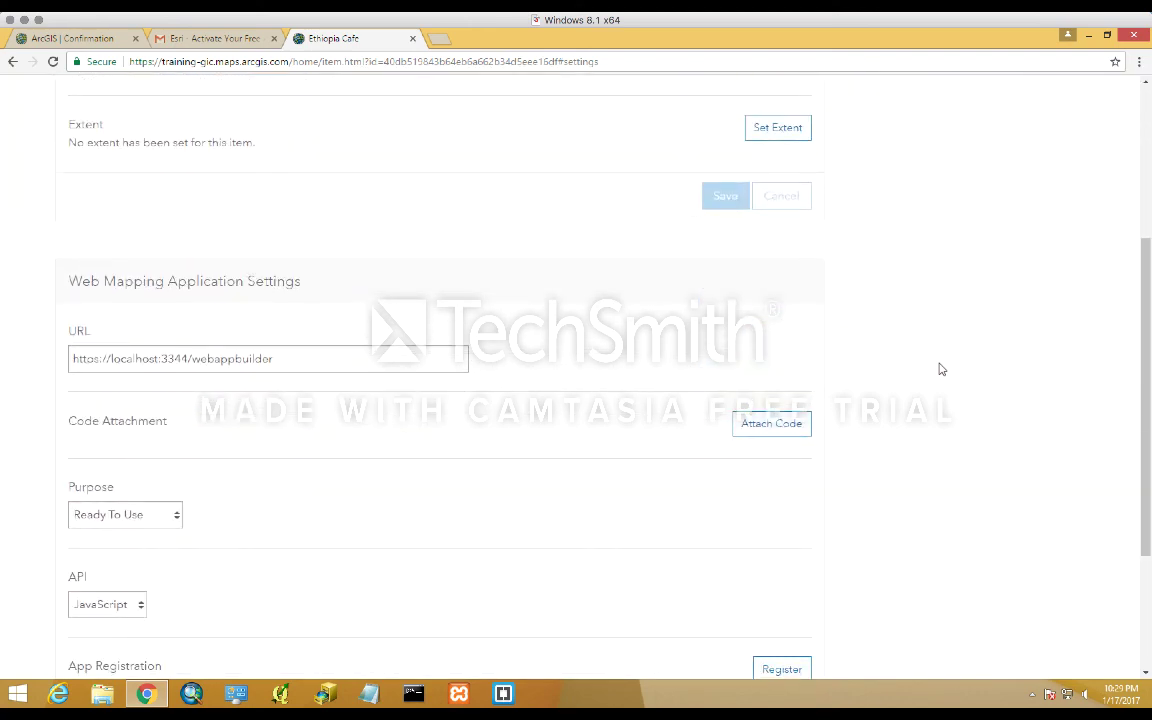
pyautogui.scroll(-1, 940, 368)
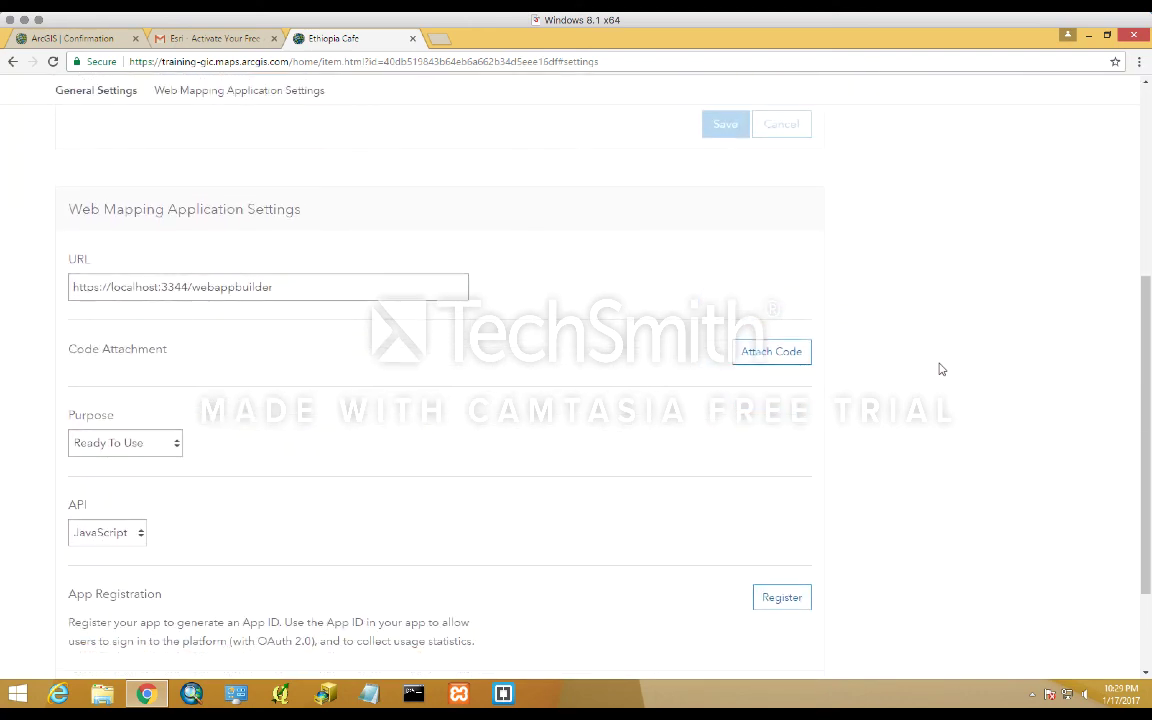
pyautogui.scroll(-2, 940, 368)
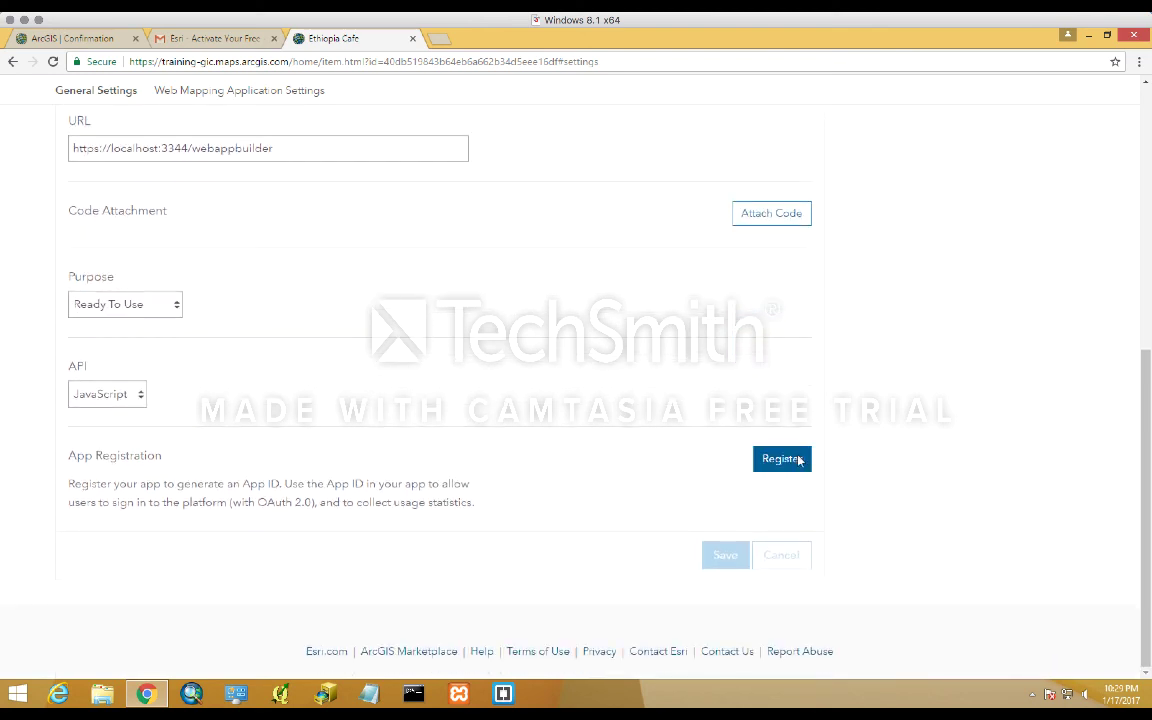
pyautogui.click(797, 459)
pyautogui.click(516, 350)
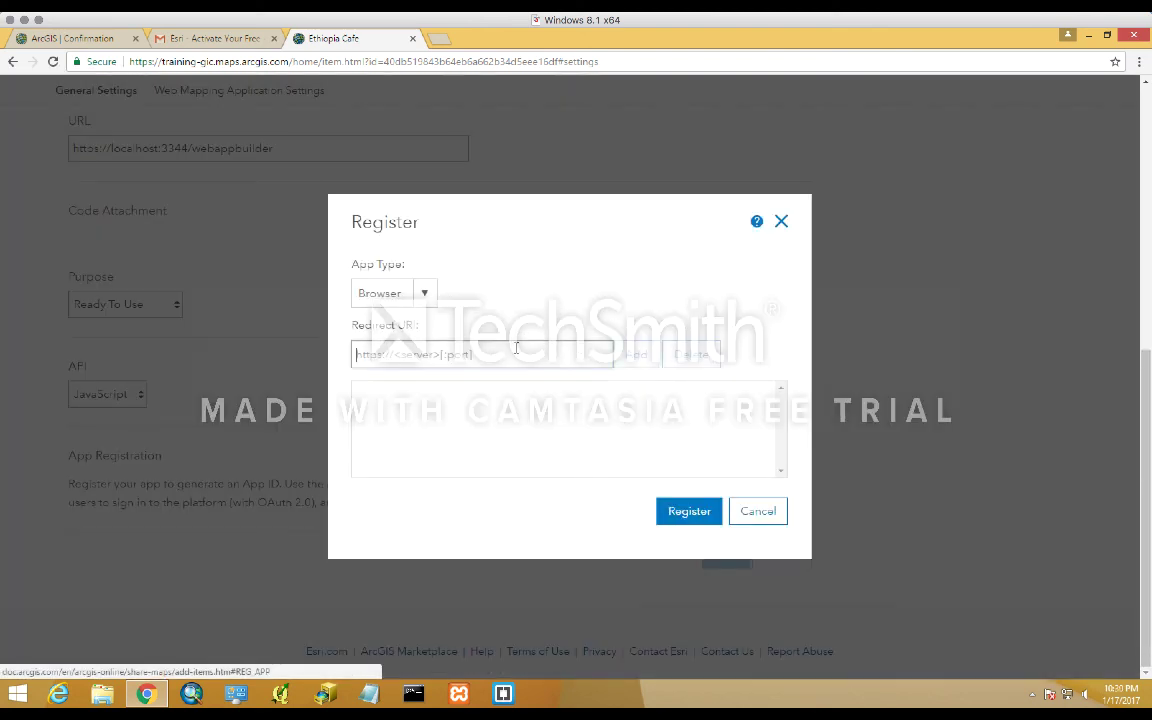
pyautogui.write('htt')
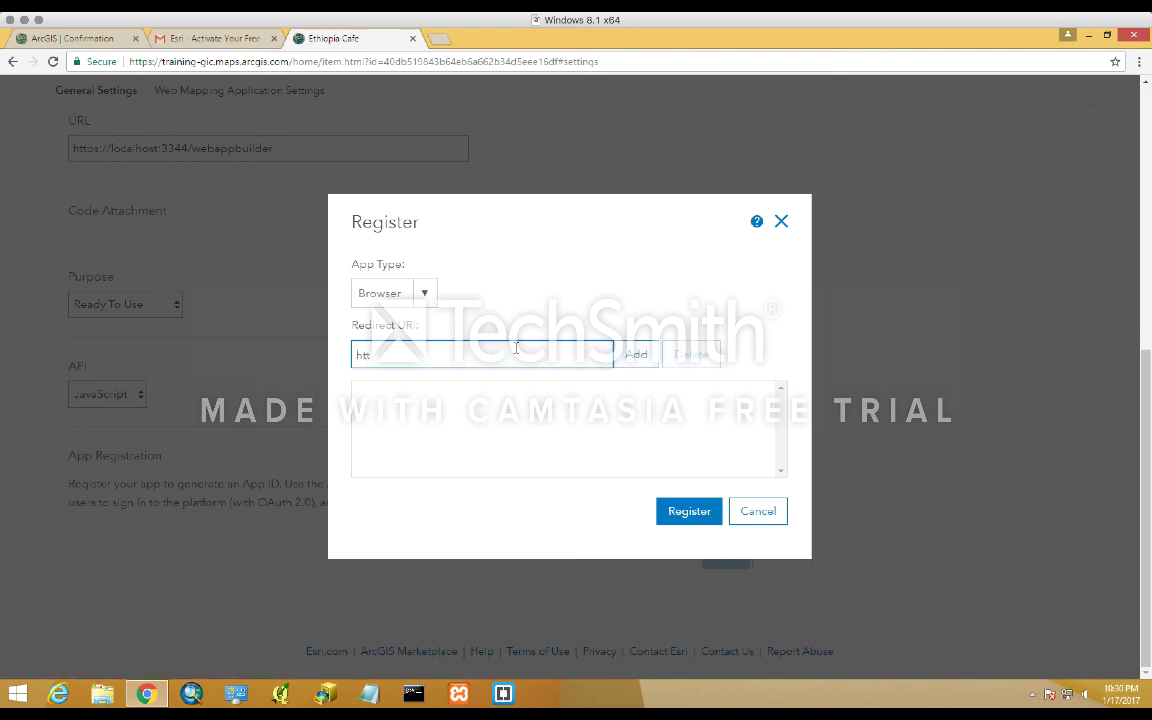
pyautogui.write('ps://localhost')
pyautogui.click(641, 358)
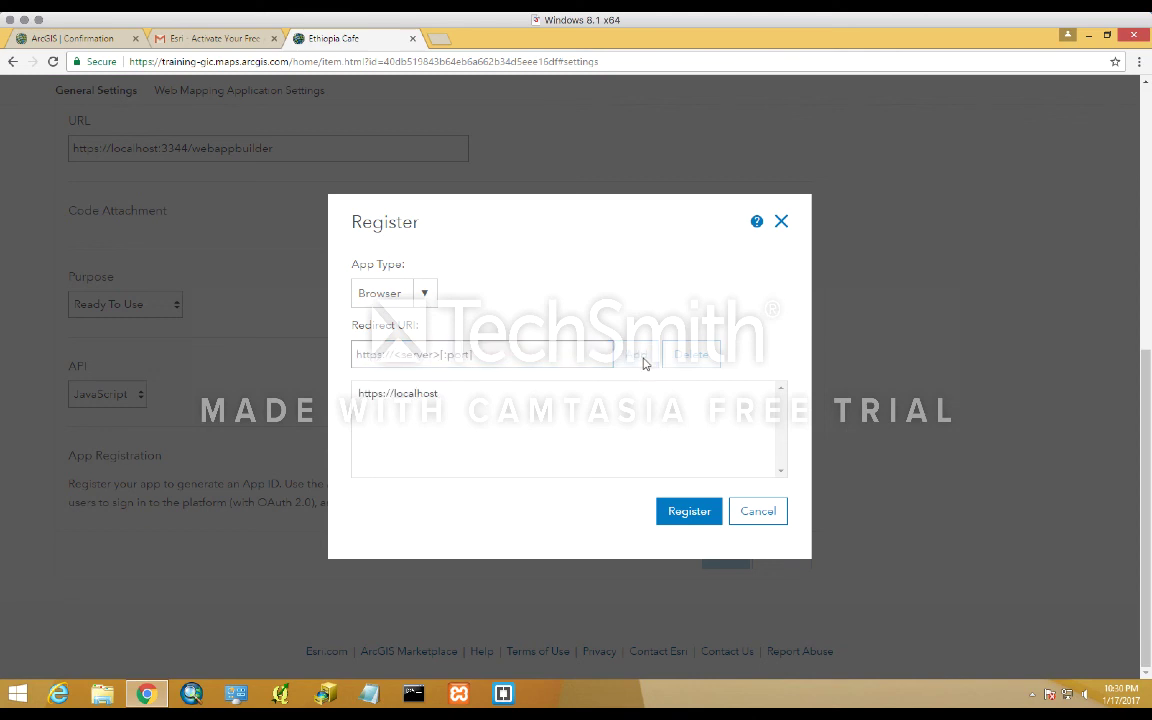
pyautogui.click(554, 356)
pyautogui.write('htt')
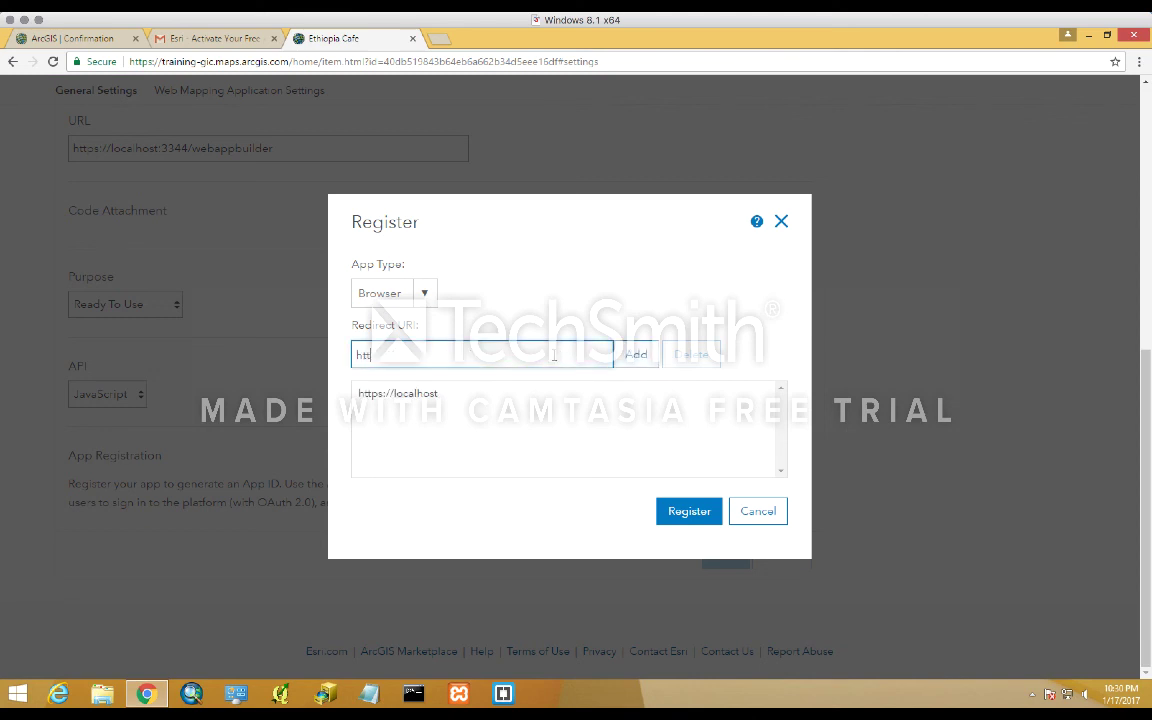
pyautogui.write('ps://localhost')
pyautogui.click(634, 356)
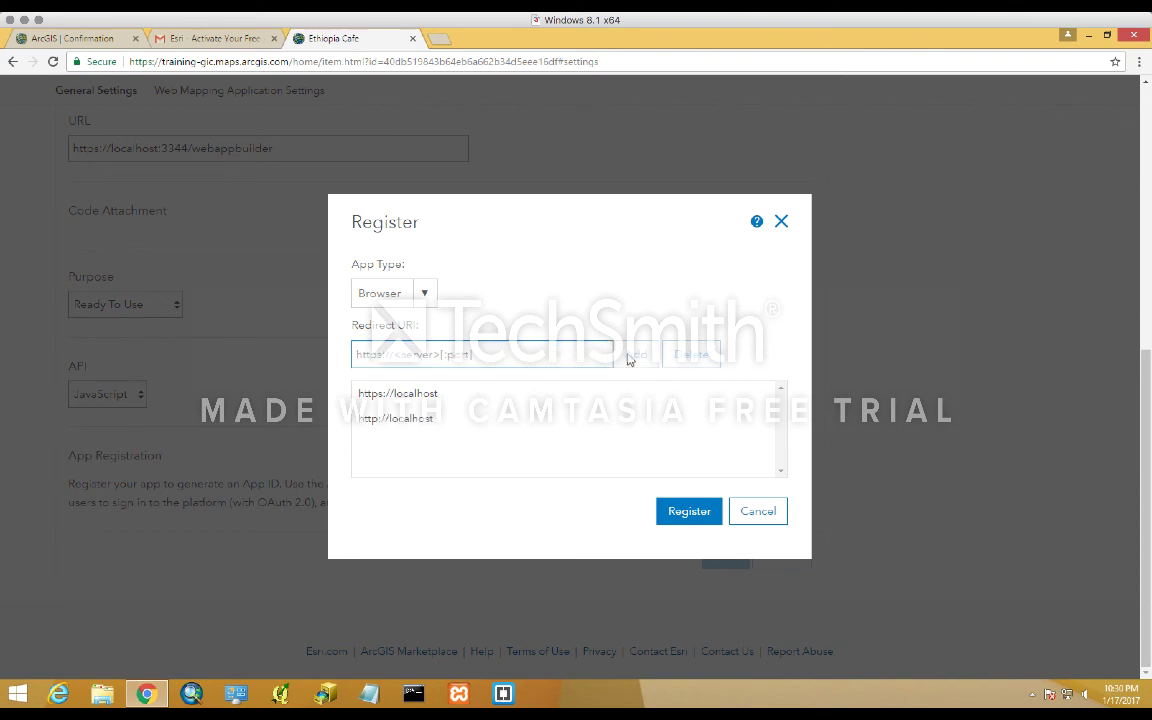
pyautogui.write('https:')
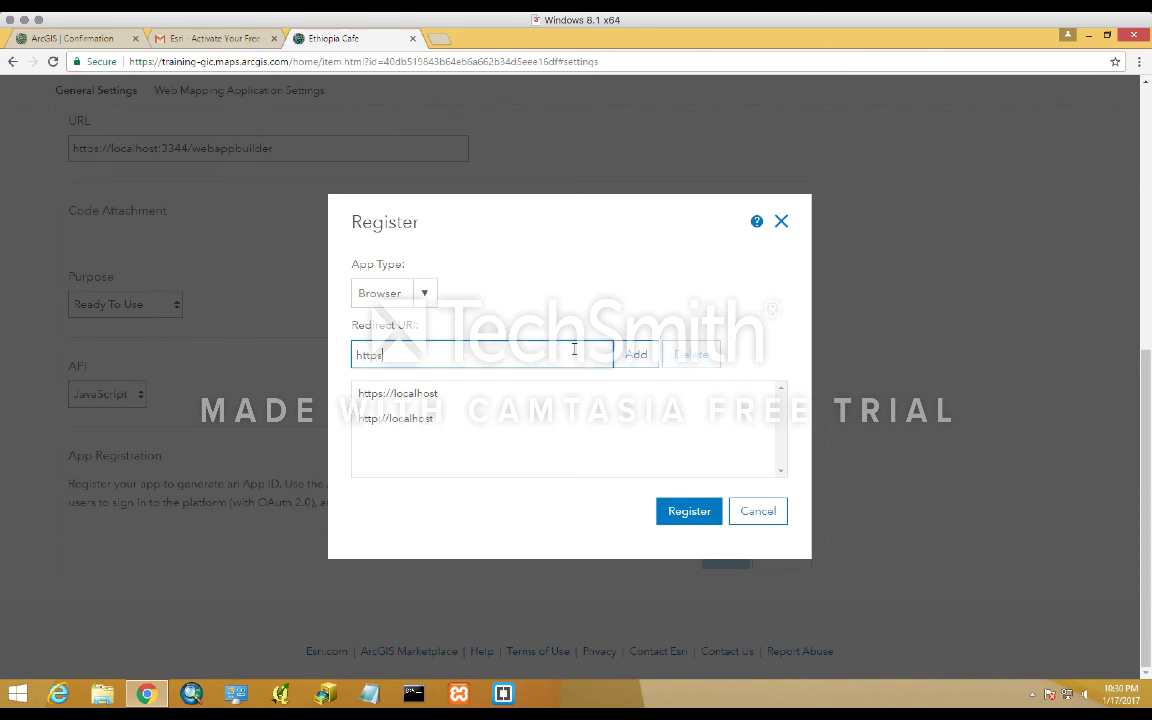
pyautogui.write('//localhost:3344')
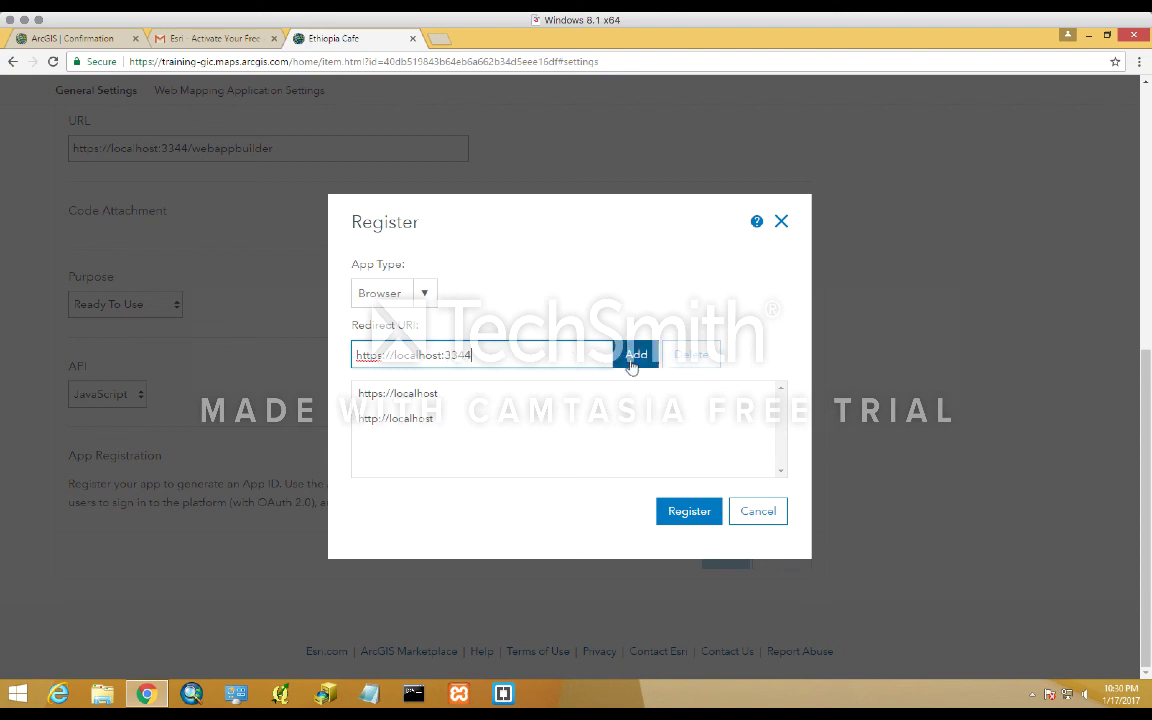
pyautogui.click(640, 356)
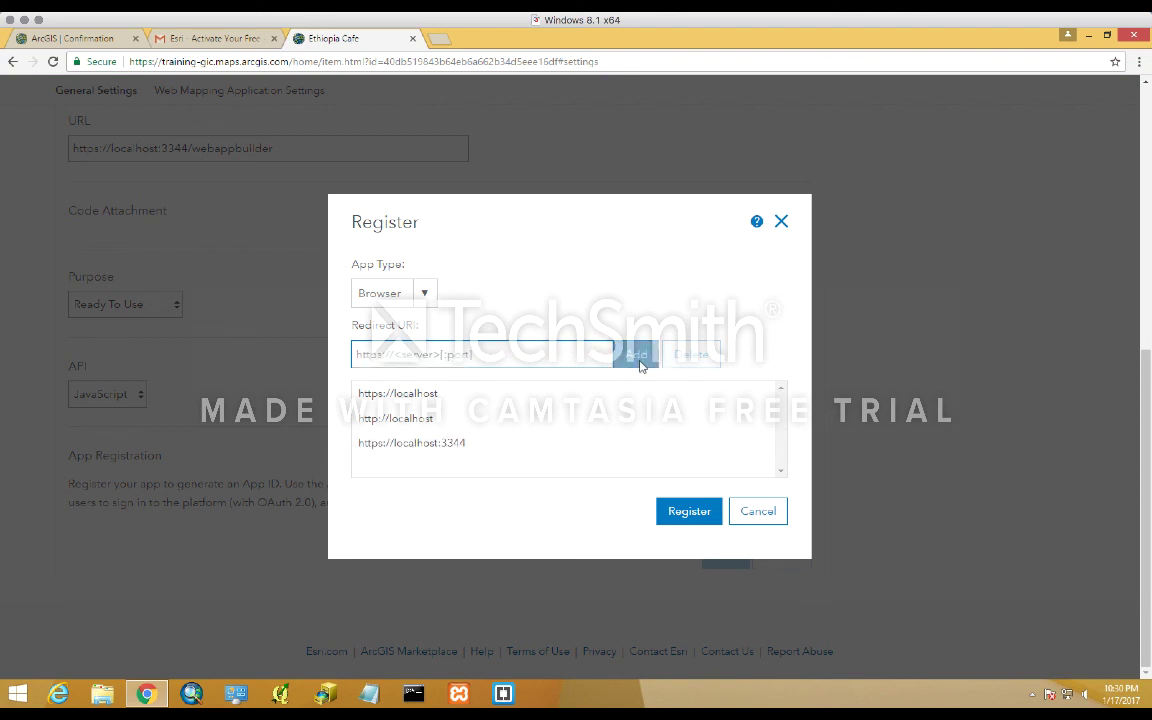
# - Submit the registration and check the generated App ID
pyautogui.click(700, 511)
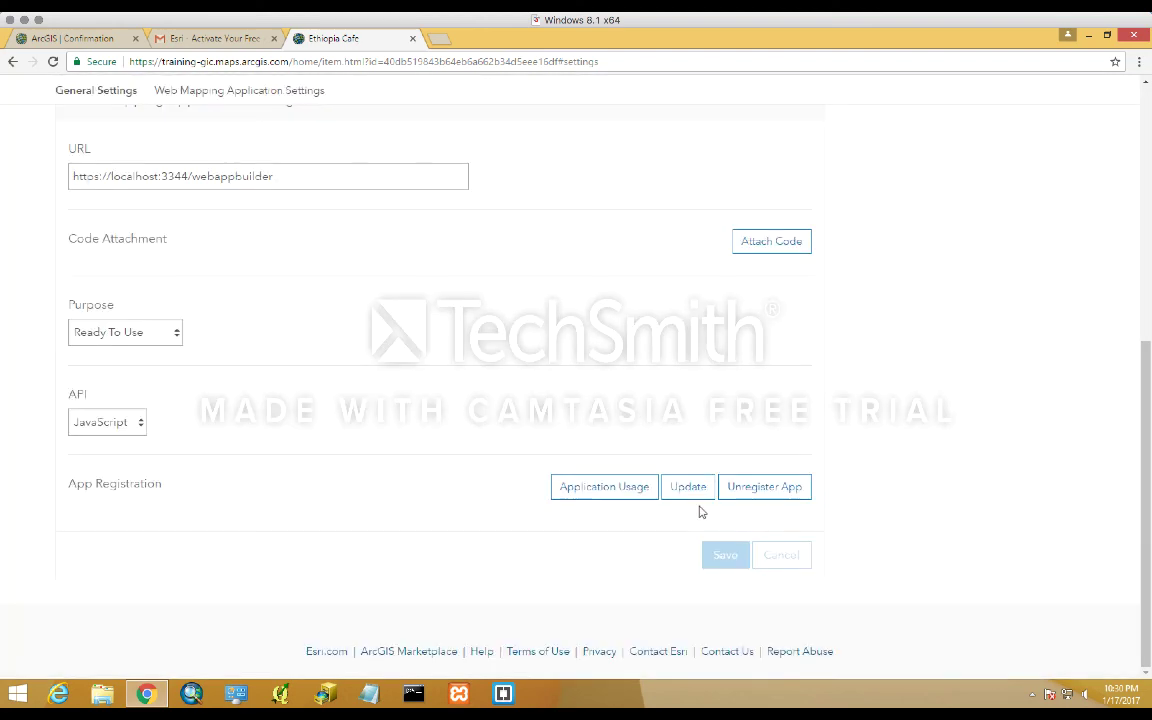
pyautogui.scroll(-3, 898, 530)
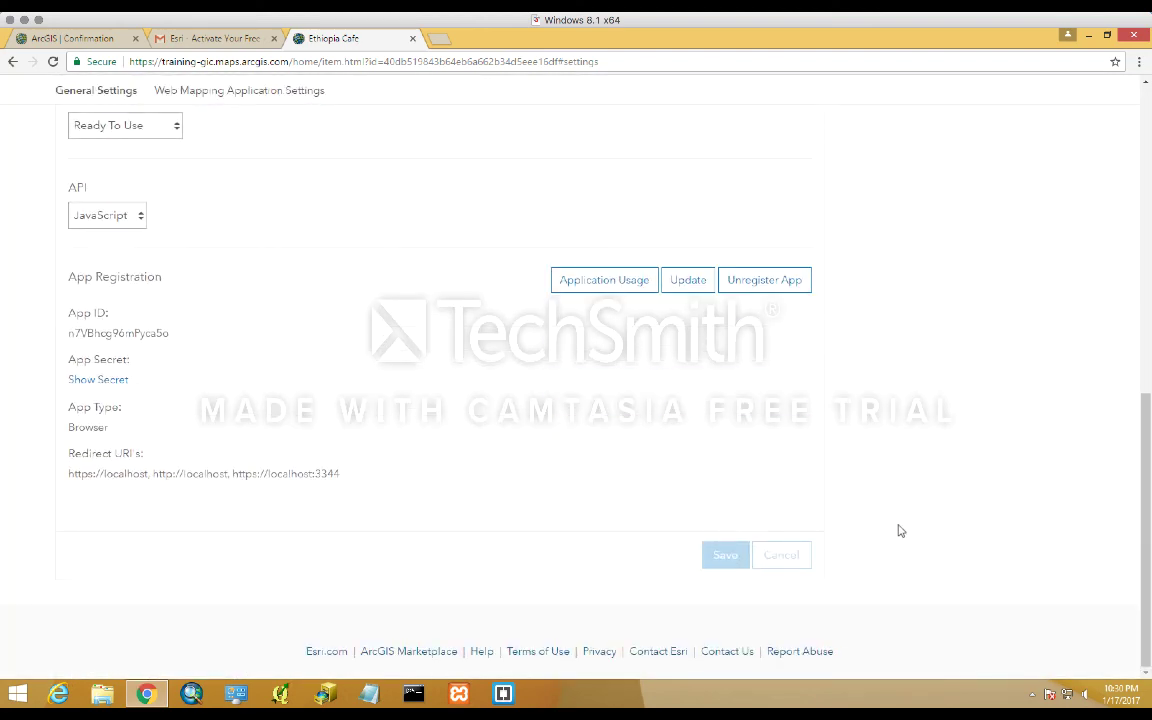
pyautogui.scroll(7, 898, 530)
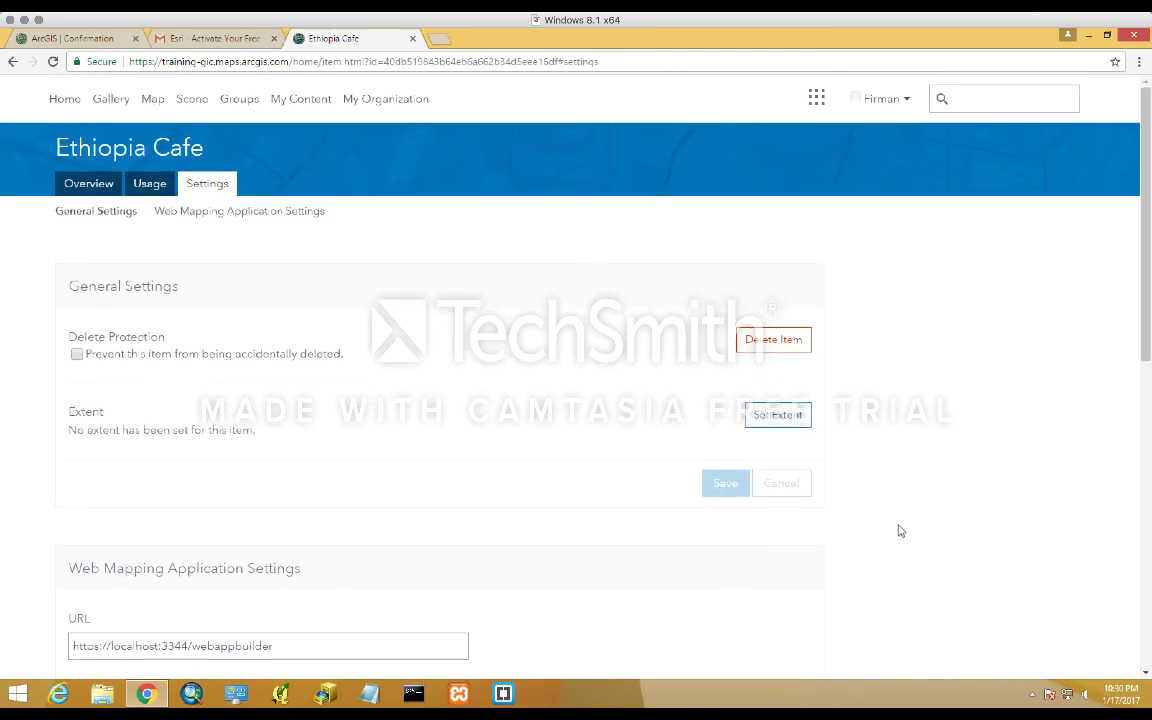